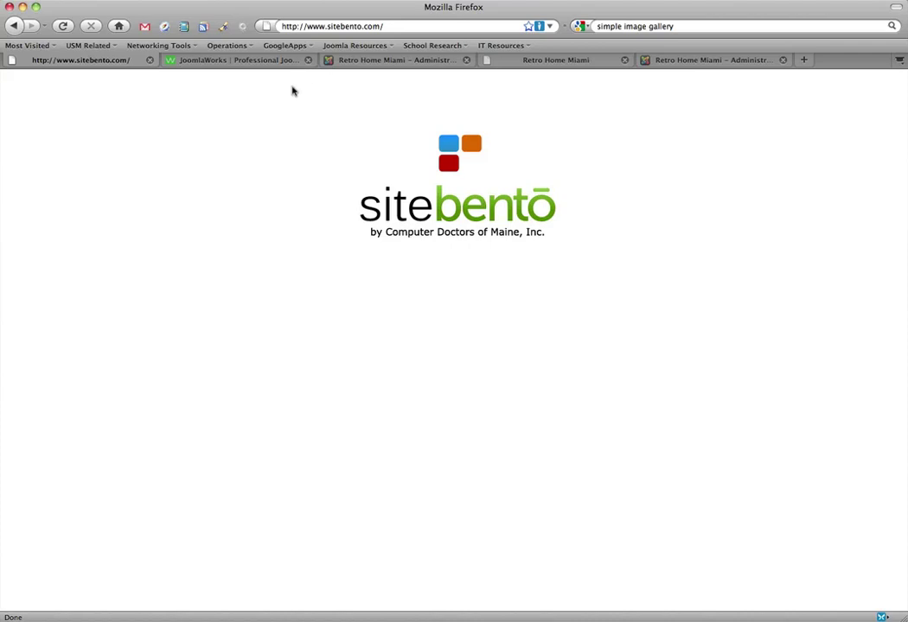
Switch to the JoomlaWorks tab showing the Simple Image Gallery PRO description.
left_click(256, 62)
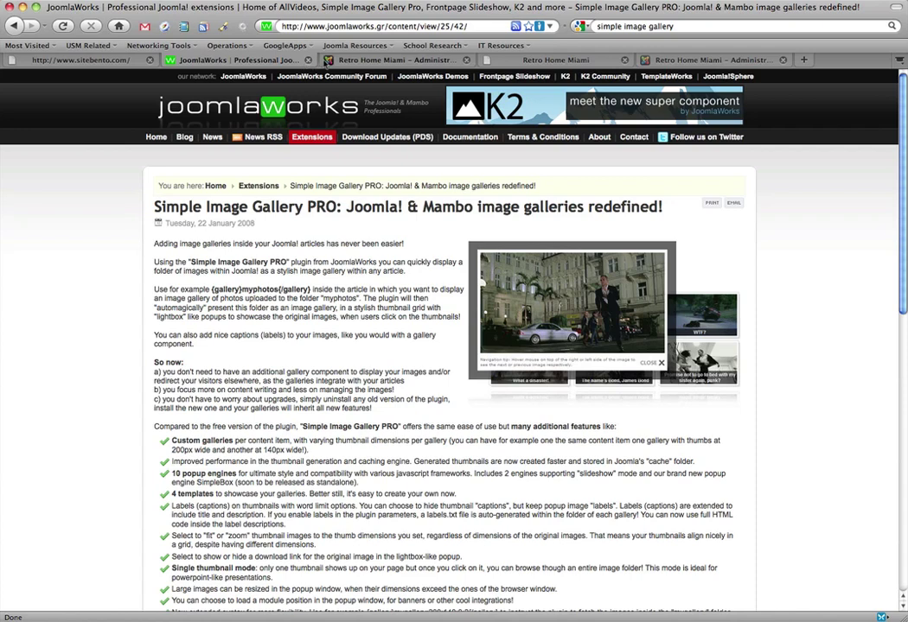
Review the Simple Image Gallery plugin parameters: 200-pixel thumbnails and quality 100.
left_click(346, 62)
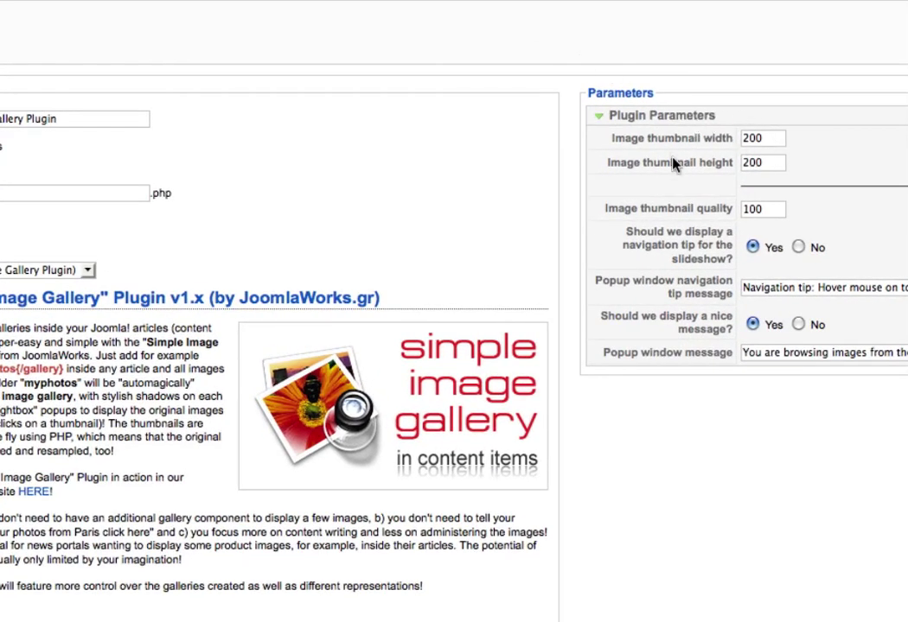
mouse_move(670, 163)
scroll(259, 363, "down", 1)
scroll(106, 447, "up", 2)
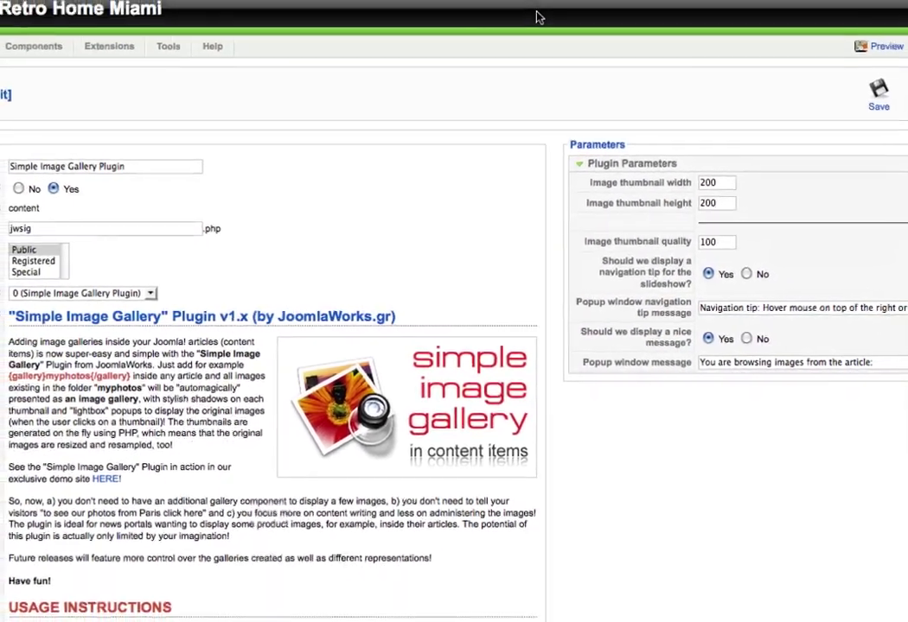
On the Retro Home Miami front end, open Submit an Article from the user menu.
left_click(533, 59)
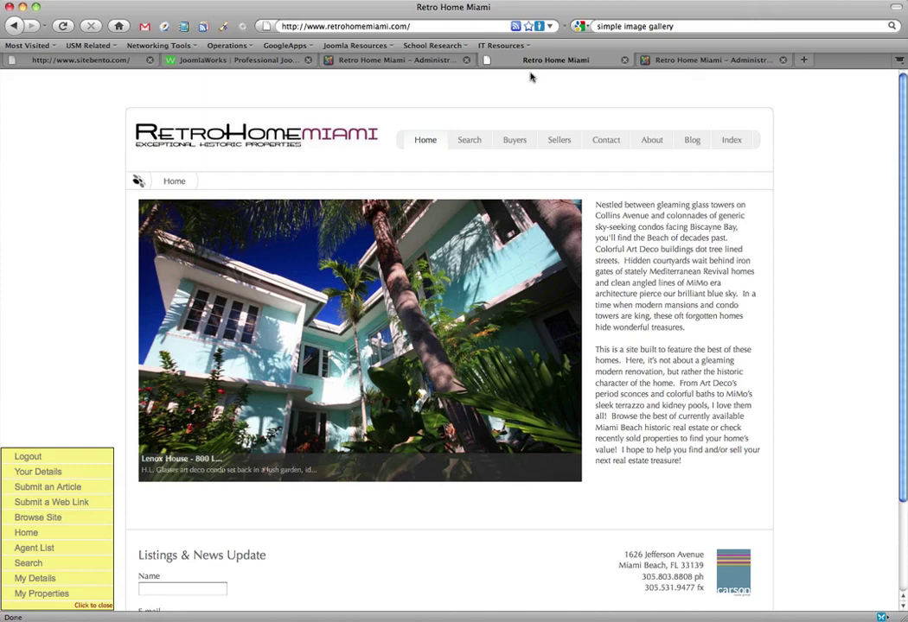
left_click(69, 487)
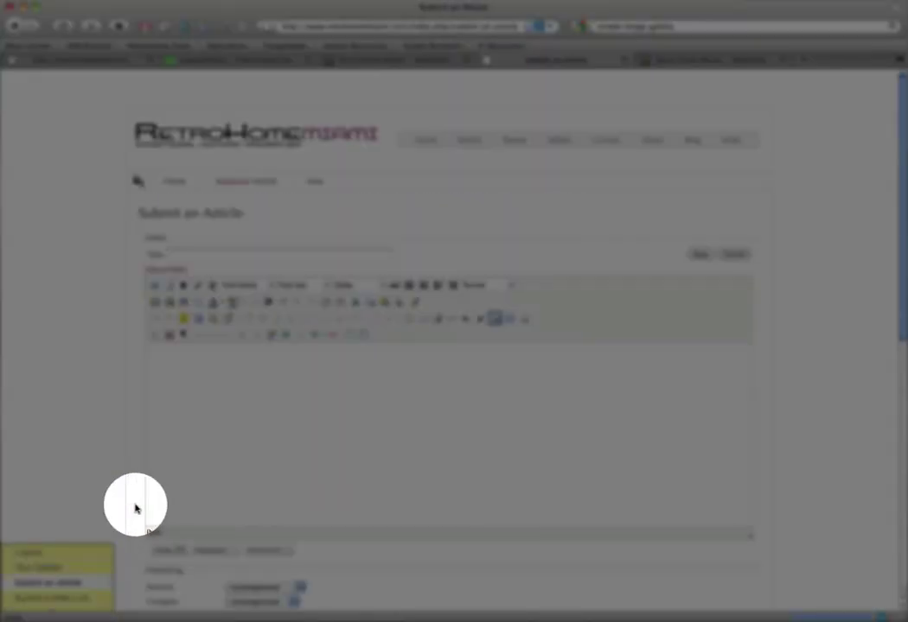
Title the article 'Sample Image Gallery' and start the body text 'This is a sample article.'.
left_click(227, 258)
type("Samp")
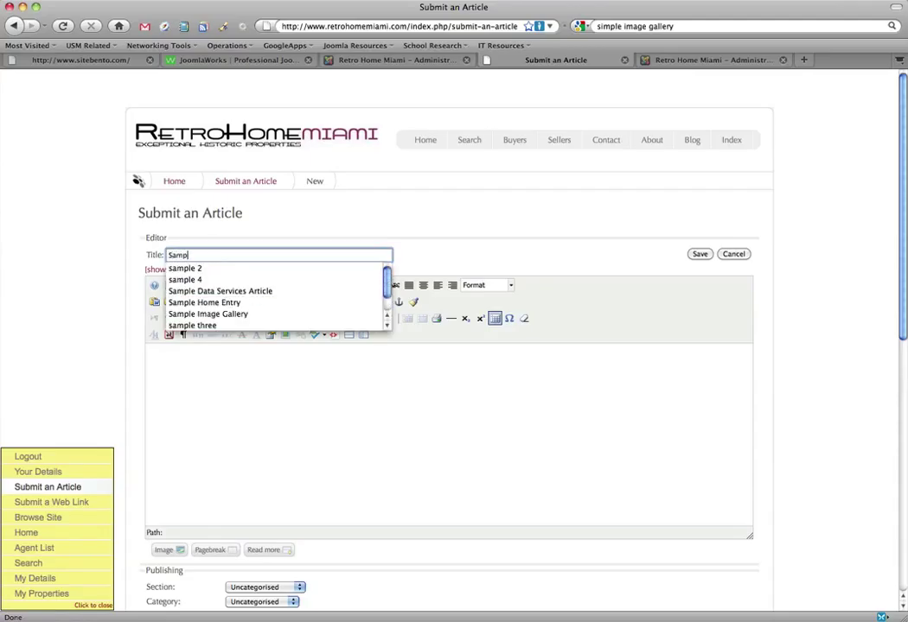
type("le Image Gallery")
key("Tab")
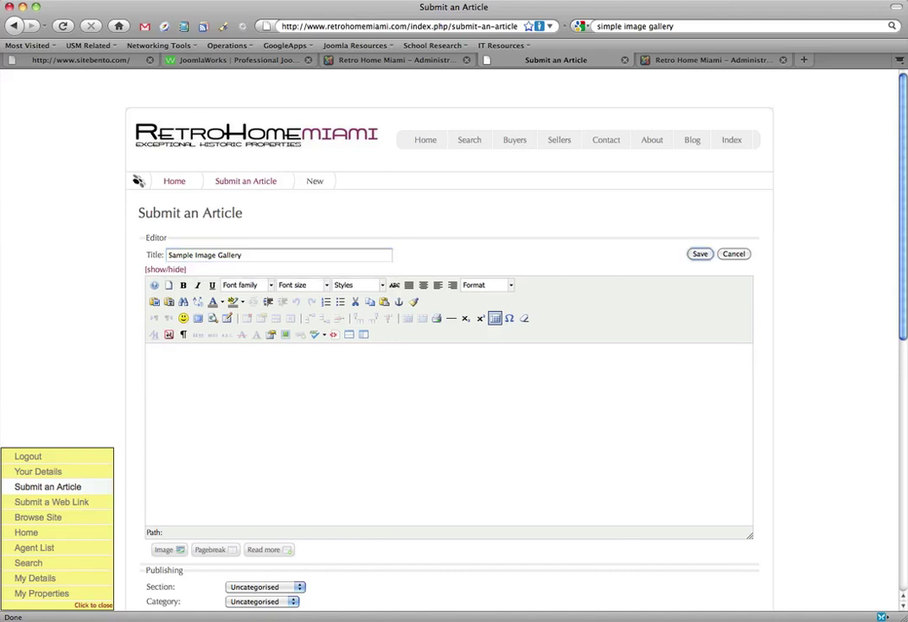
left_click(282, 413)
type("This is a sample article.")
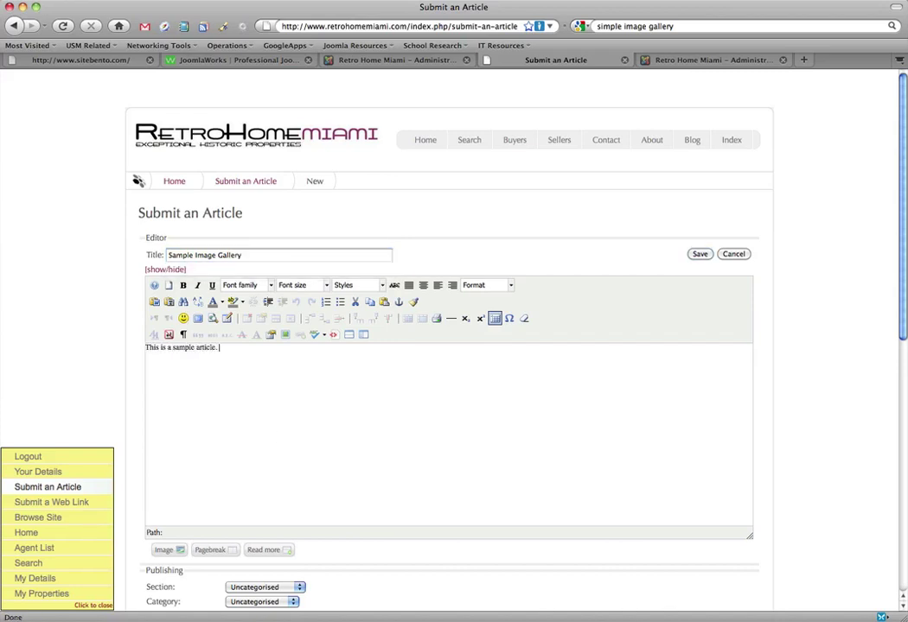
File the article under section Generic Content, category Blog.
scroll(294, 466, "down", 3)
left_click(278, 496)
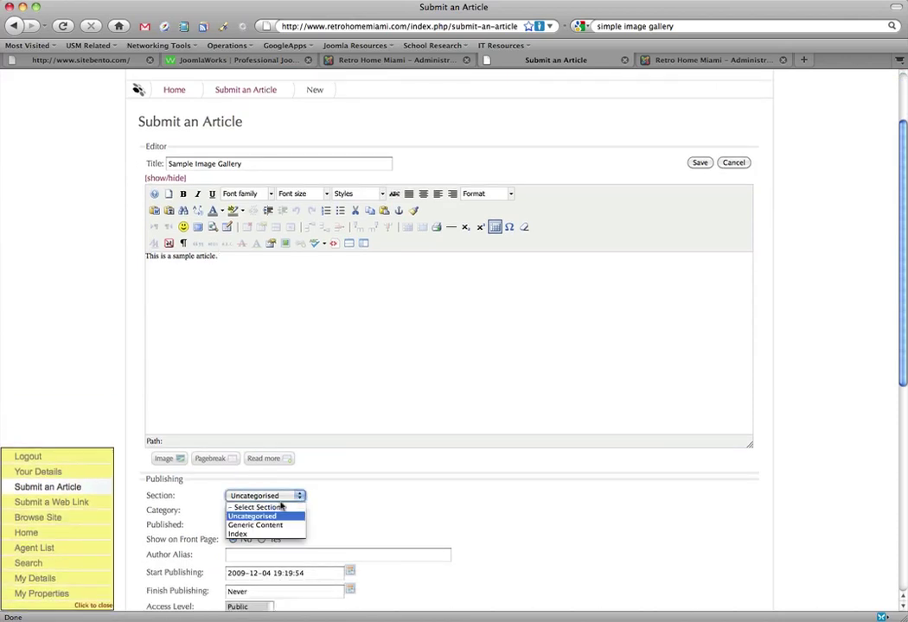
left_click(259, 525)
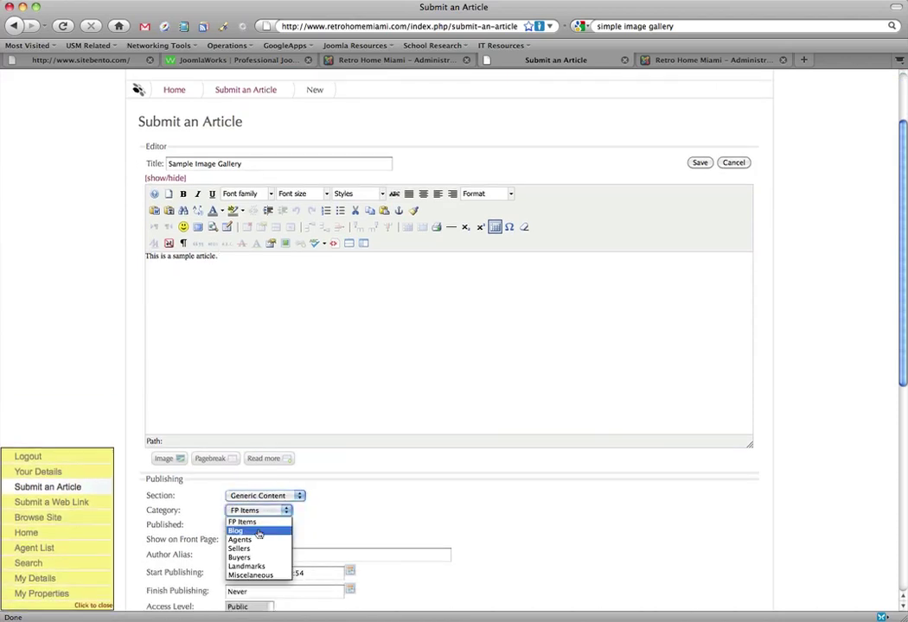
left_click(257, 531)
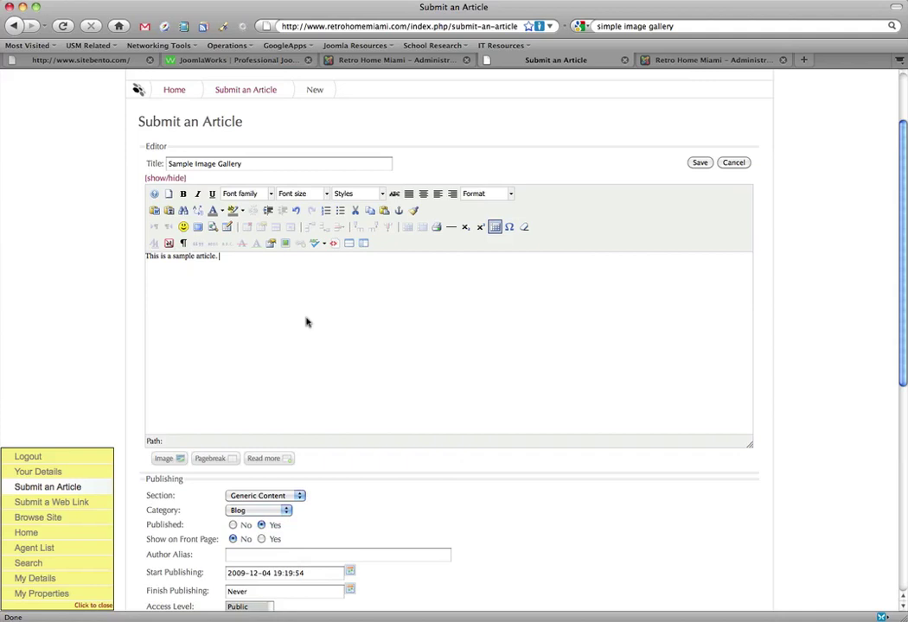
Make the body sentence a paragraph and place the cursor on a new line below it.
scroll(407, 596, "up", 3)
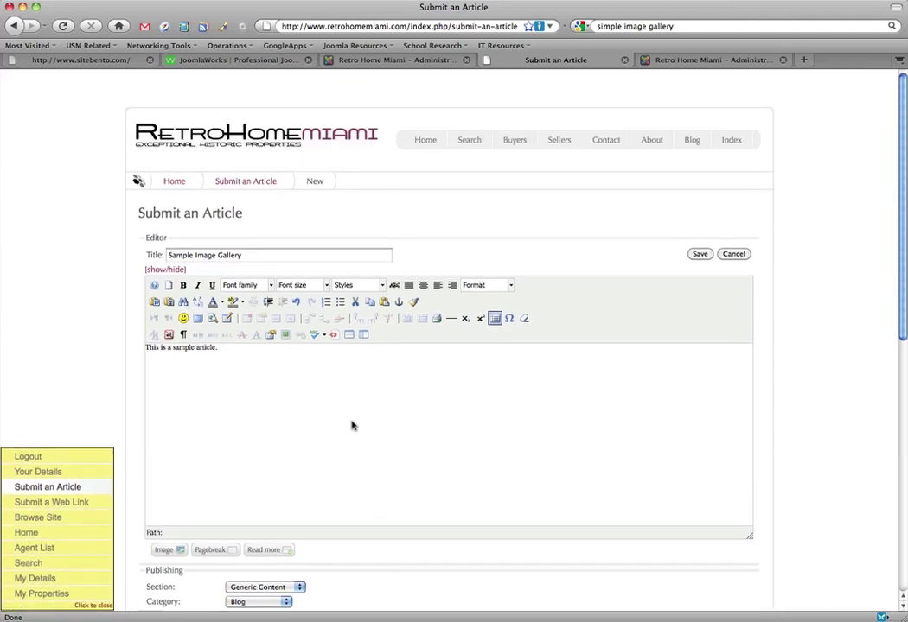
key("Up")
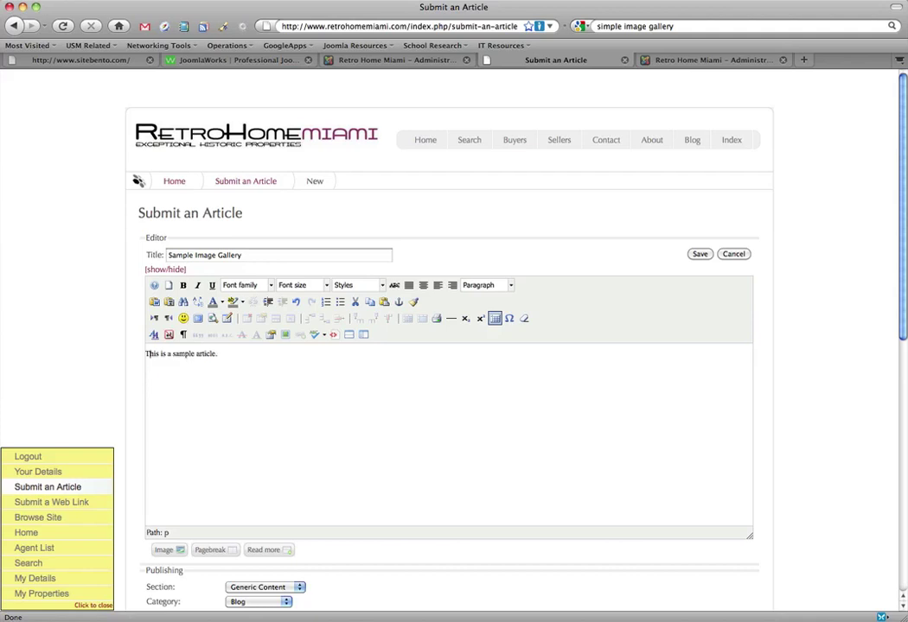
scroll(324, 344, "down", 10)
scroll(304, 373, "up", 2)
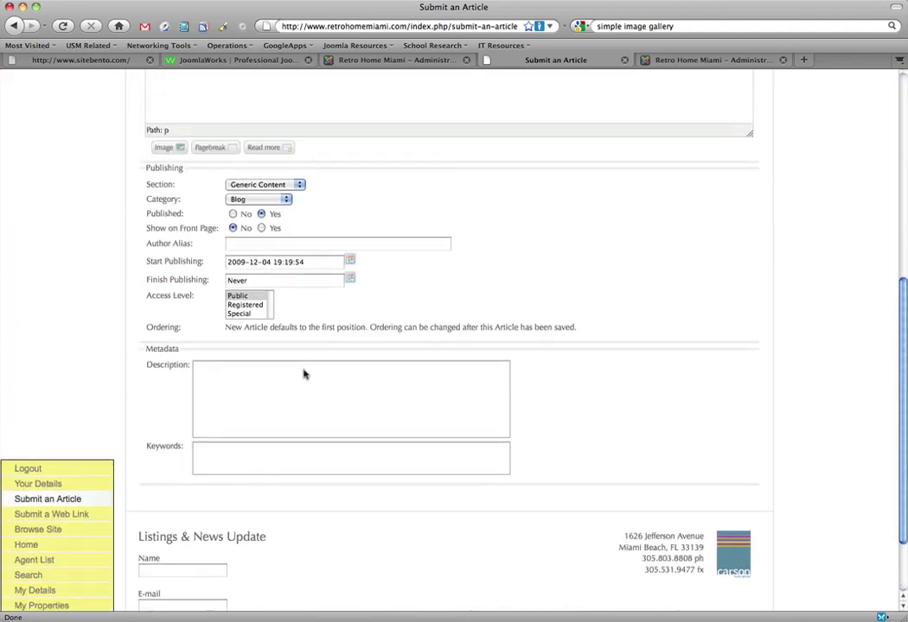
scroll(303, 171, "up", 4)
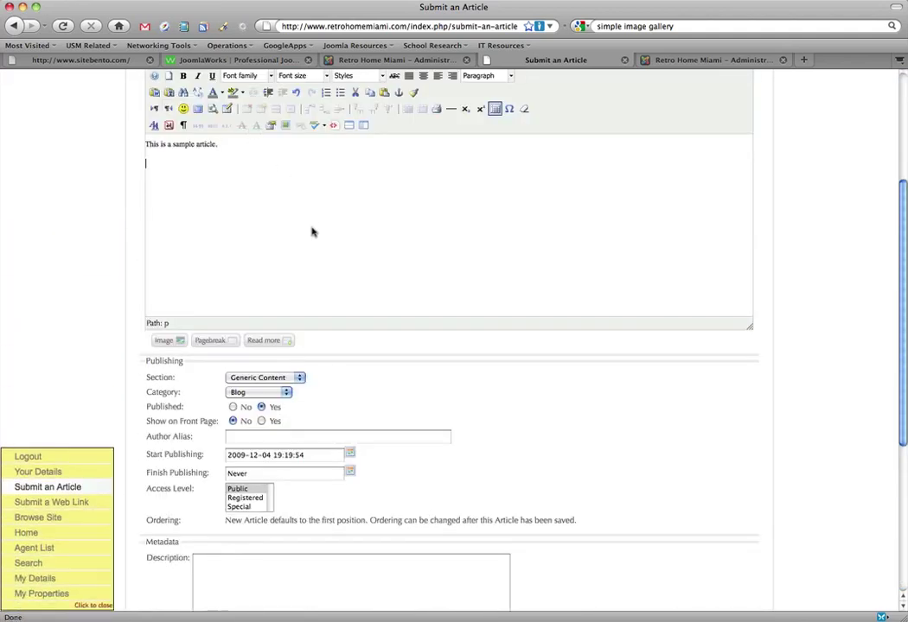
scroll(320, 238, "up", 1)
left_click(327, 247)
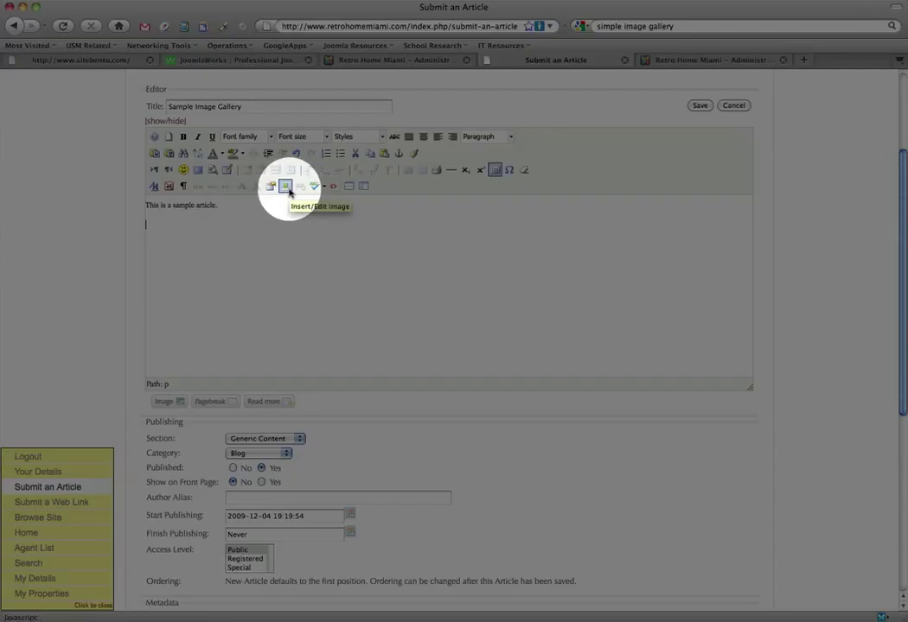
Open the editor's Insert/Edit Image manager and load the sig_demo folder, which holds no files.
left_click(288, 189)
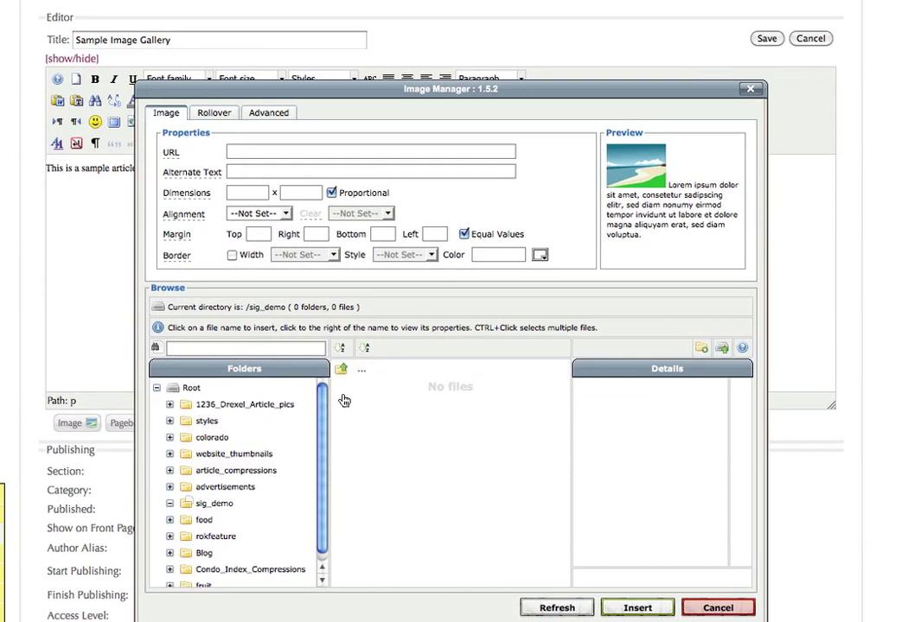
scroll(322, 466, "down", 1)
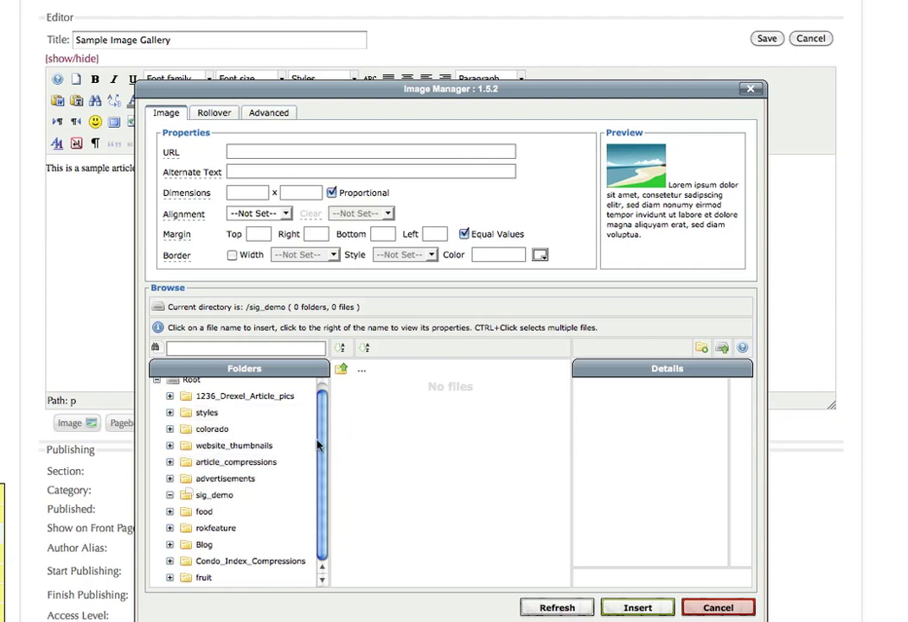
scroll(317, 445, "up", 1)
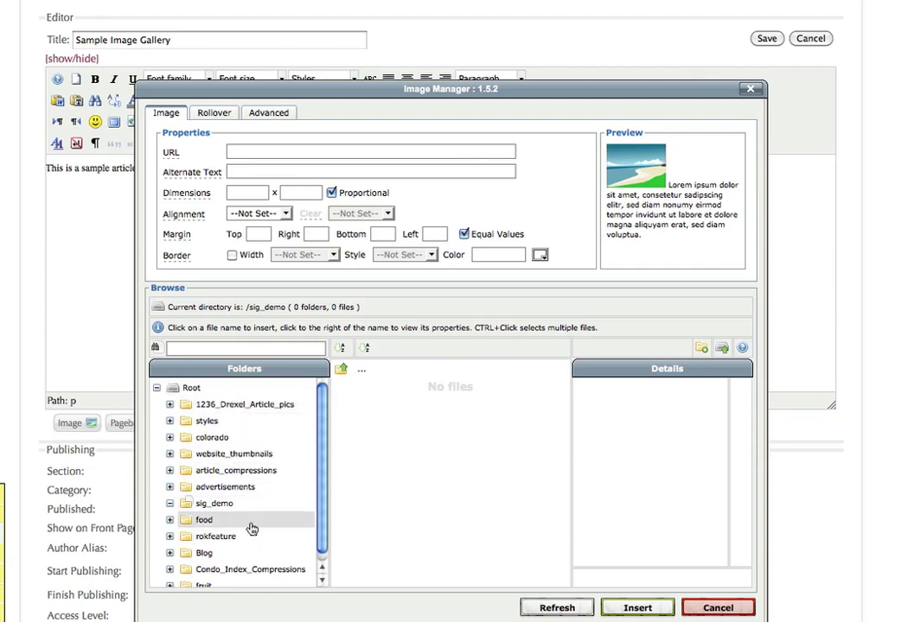
left_click(220, 506)
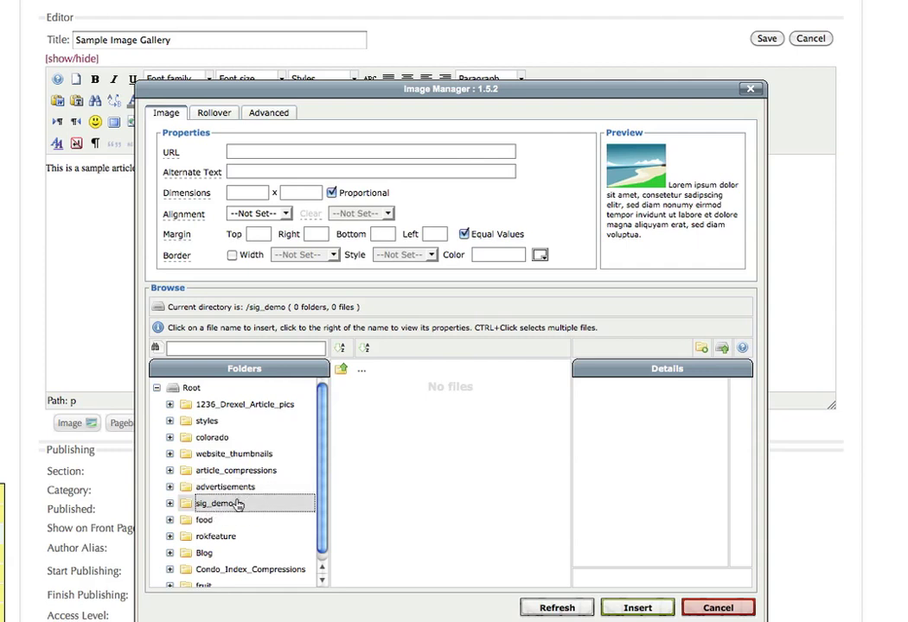
left_click(243, 502)
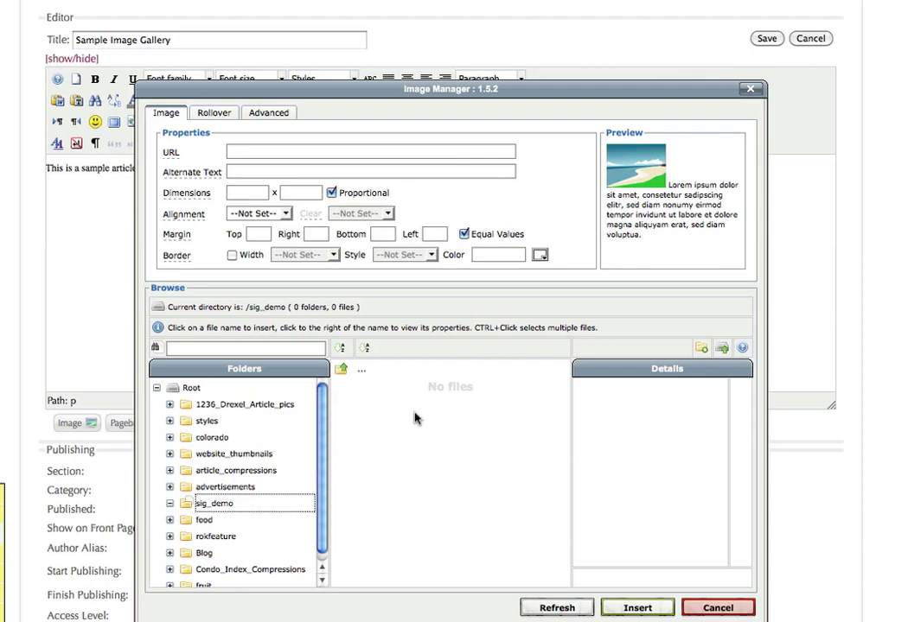
Upload the dandelion, in-good-hands and first ladybug photos into sig_demo.
left_click(720, 351)
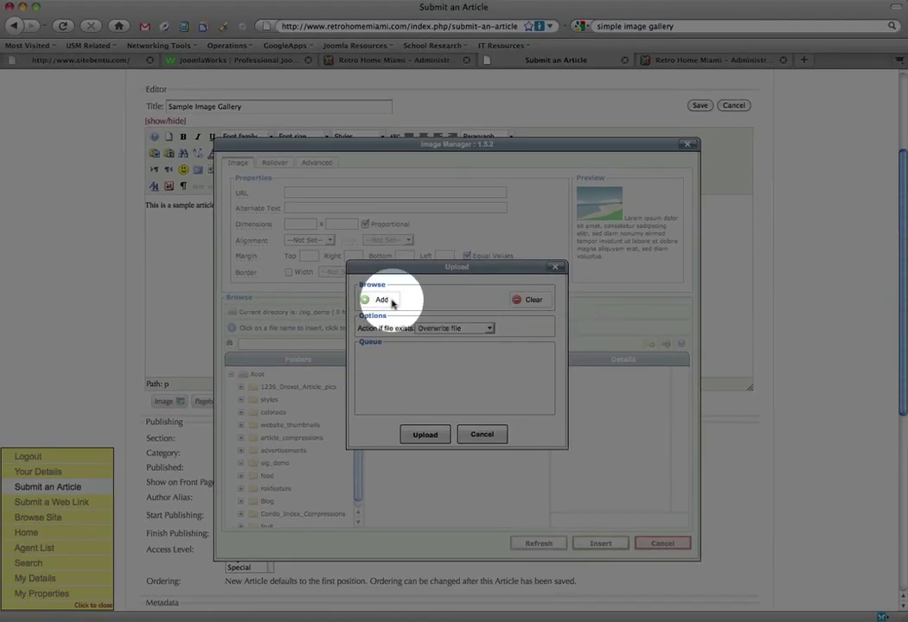
left_click(366, 299)
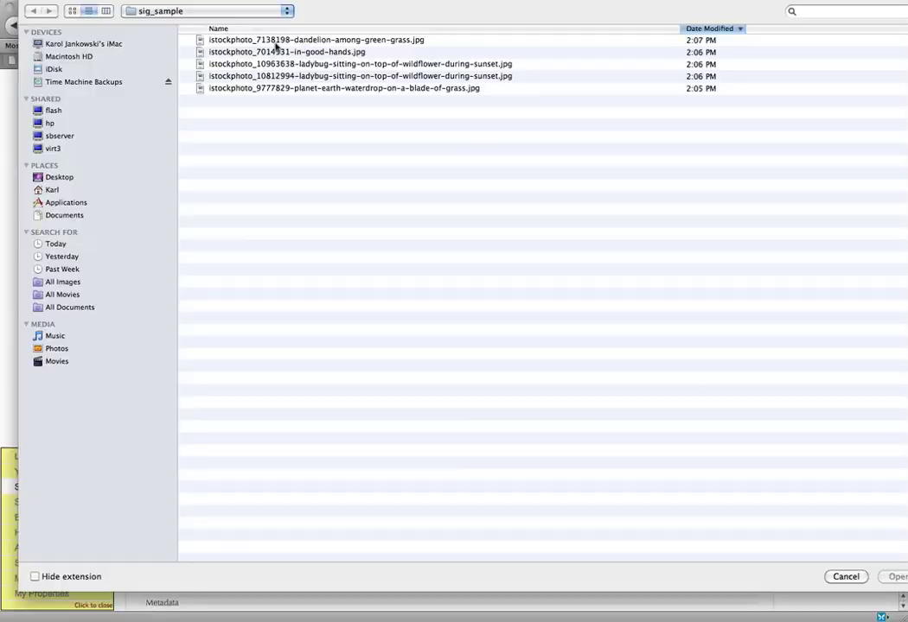
double_click(223, 40)
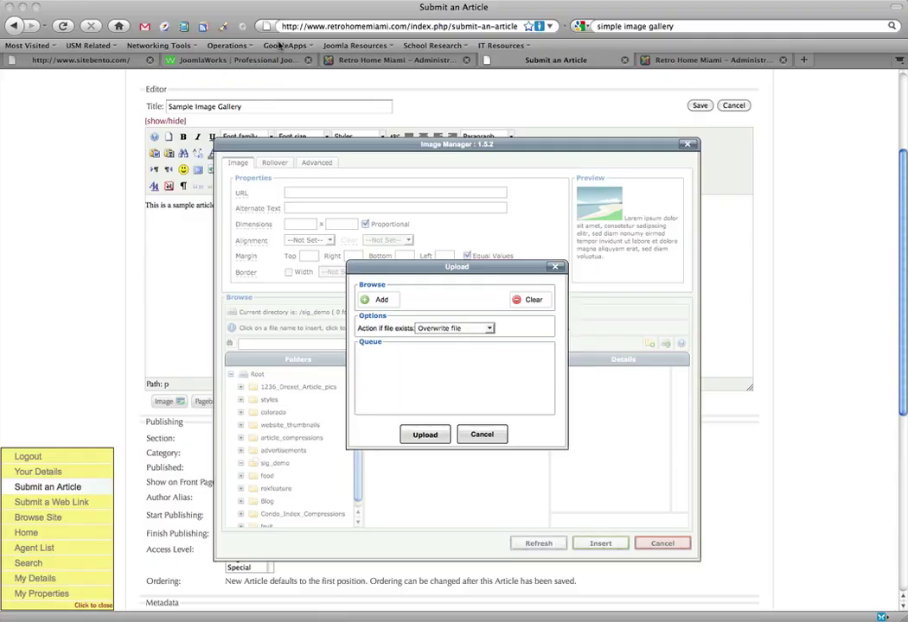
left_click(378, 298)
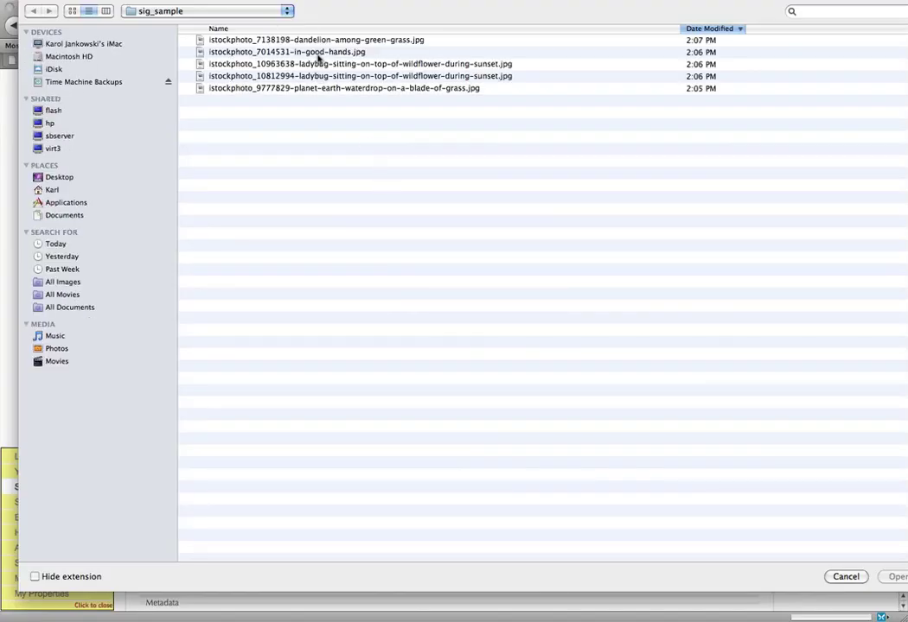
double_click(318, 61)
left_click(377, 297)
left_click(303, 66)
double_click(303, 66)
Upload the second ladybug and waterdrop photos, then close the uploader and Image Manager.
left_click(377, 297)
double_click(300, 76)
left_click(377, 297)
double_click(255, 91)
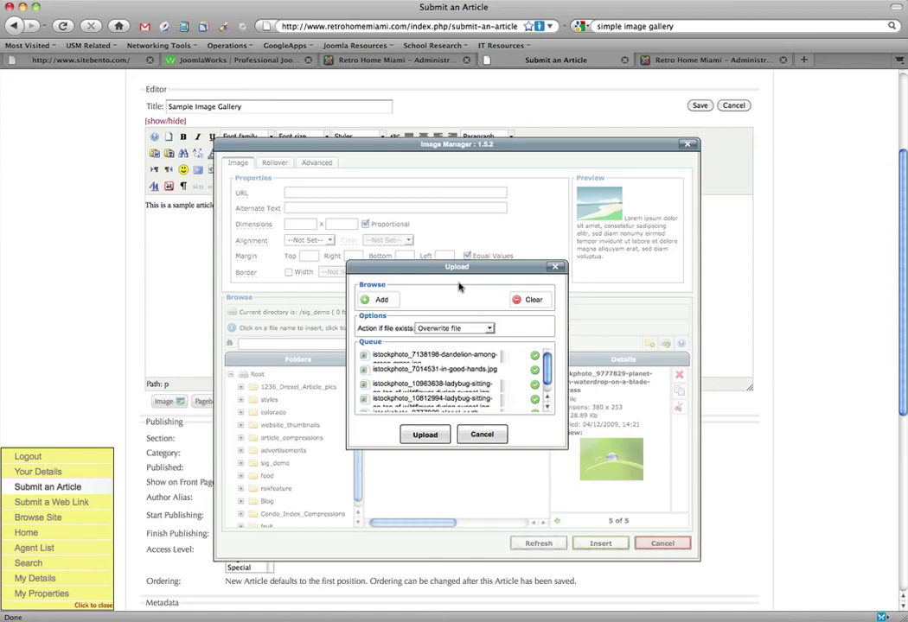
left_click(483, 435)
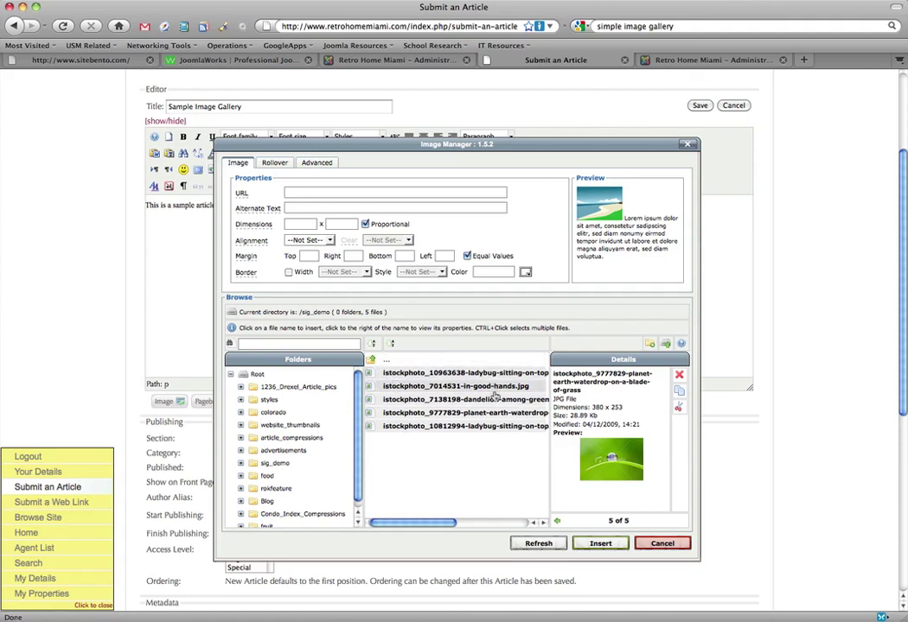
key("Escape")
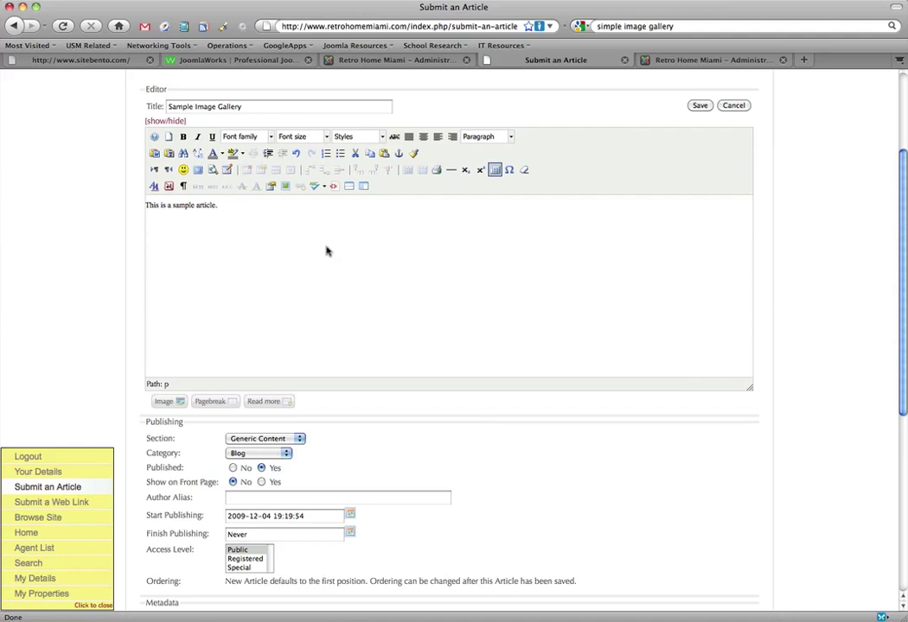
Type {gallery}sig_demo{/gallery} on a new line under 'This is a sample article.'.
key("Return")
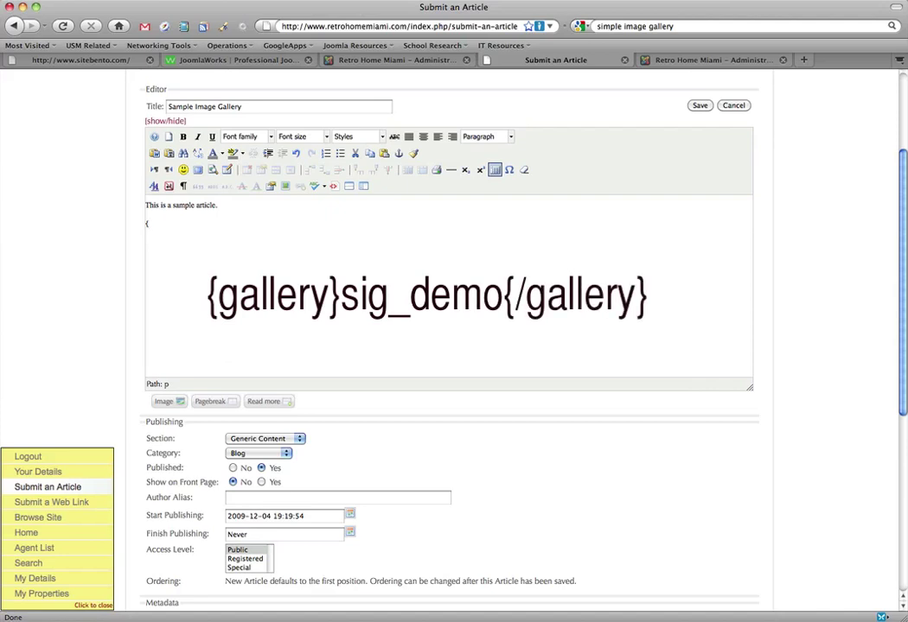
type("{")
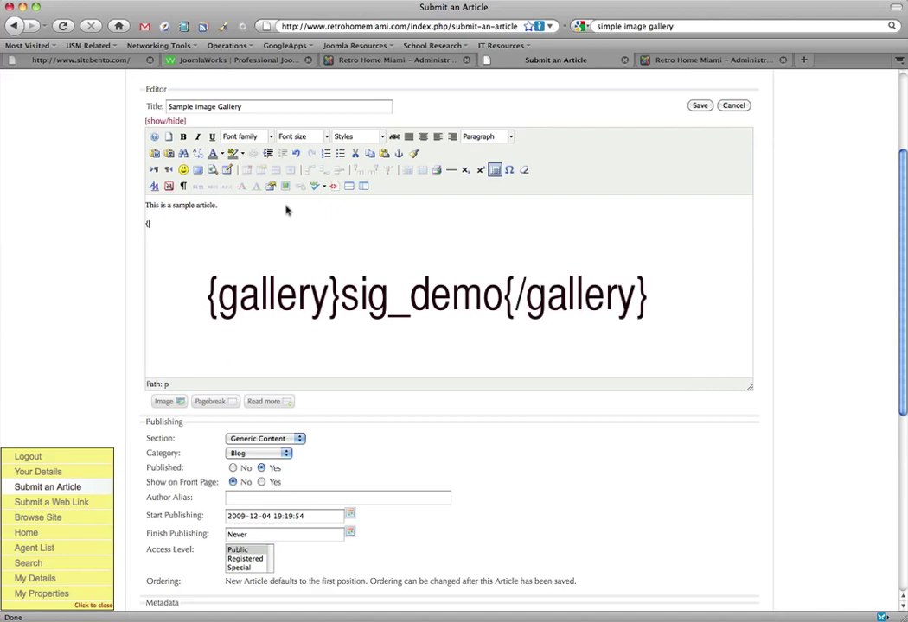
type("gal")
type("emop")
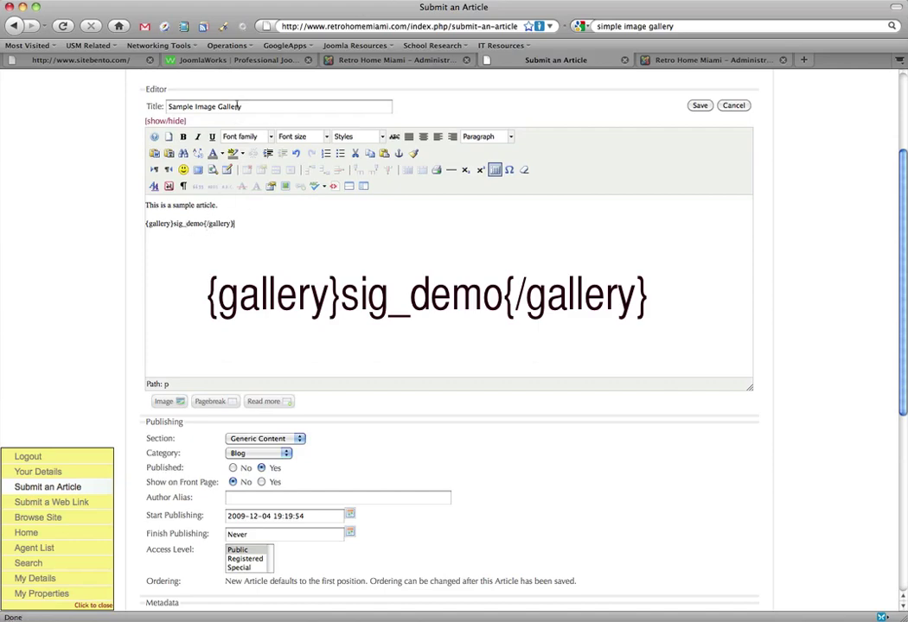
left_click(341, 61)
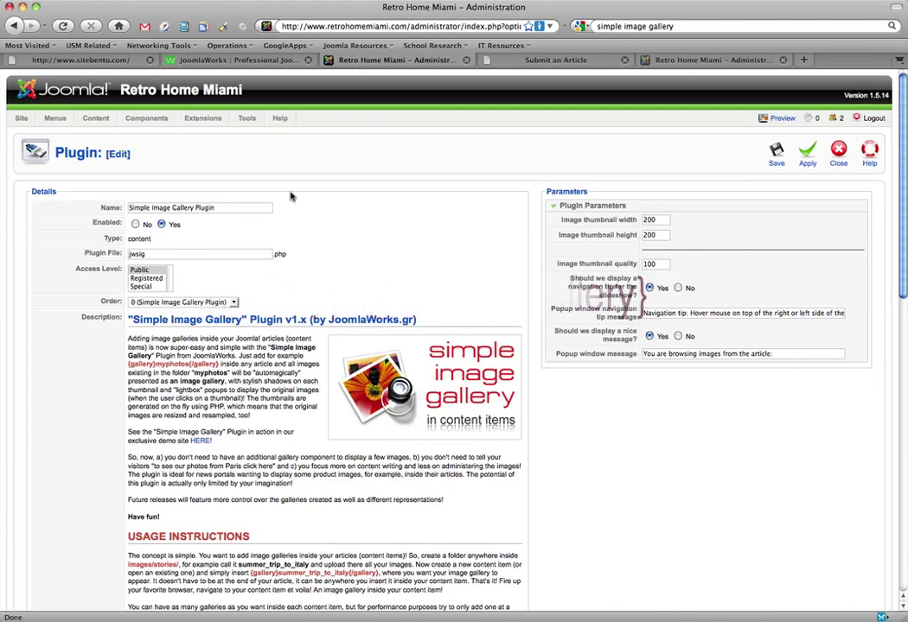
left_click_drag(220, 364, 126, 318)
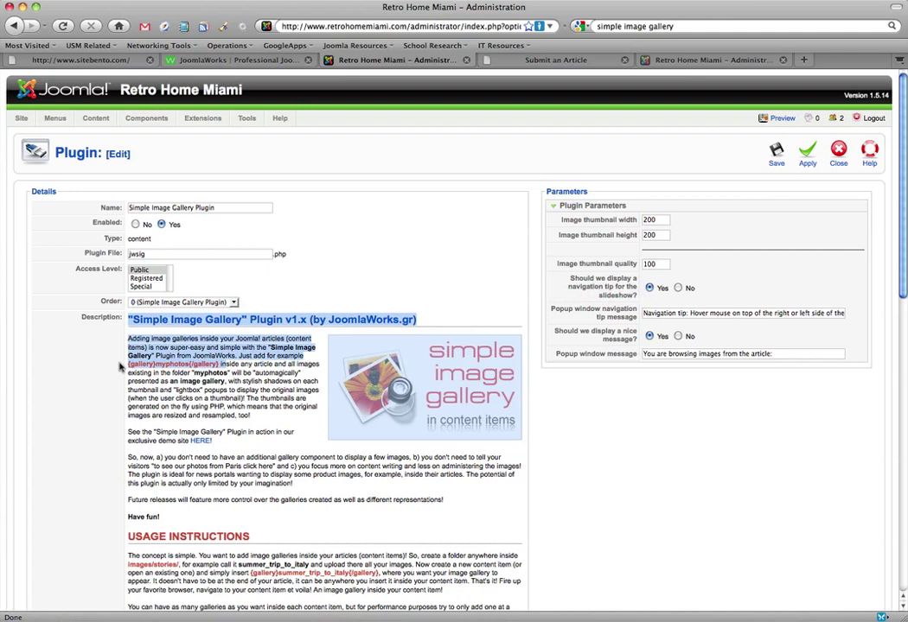
left_click_drag(126, 357, 128, 348)
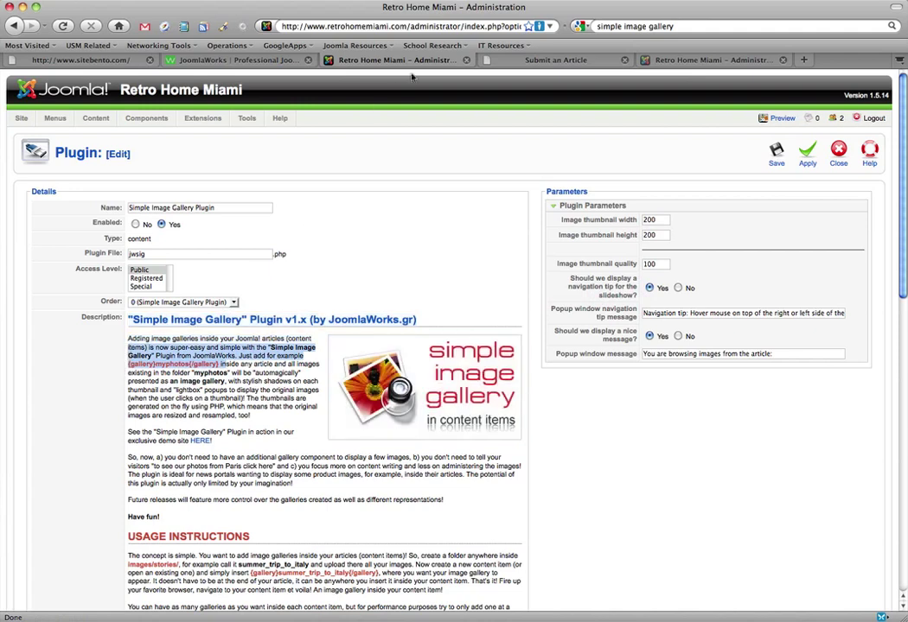
left_click(553, 60)
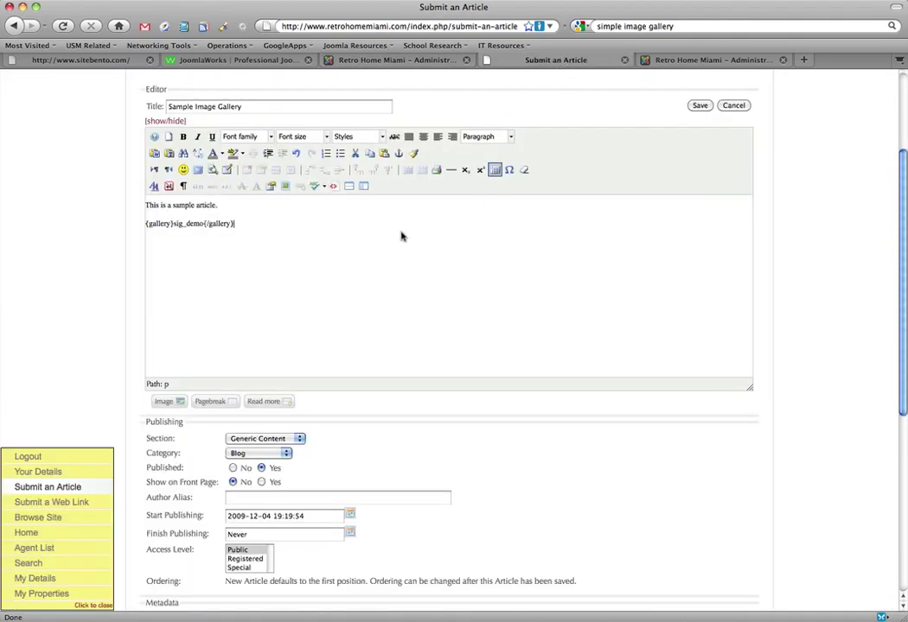
Save the Sample Image Gallery article and view its five thumbnails on the blog.
scroll(471, 246, "down", 2)
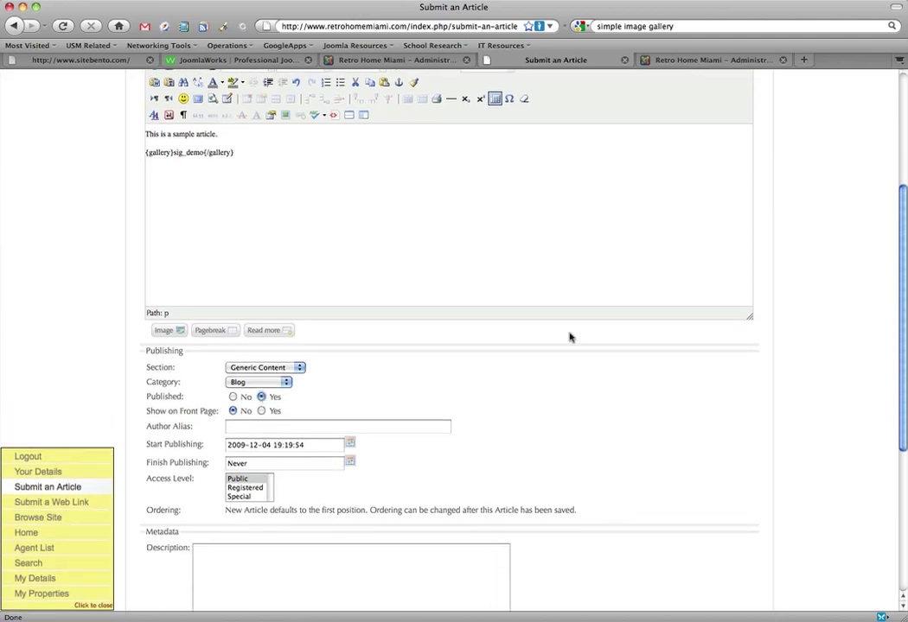
scroll(588, 336, "up", 2)
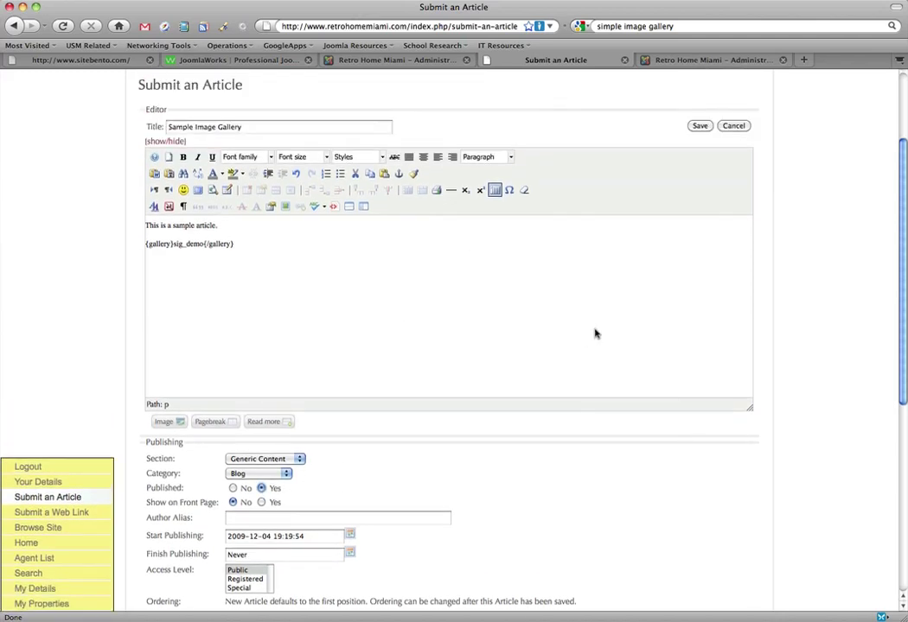
left_click(699, 127)
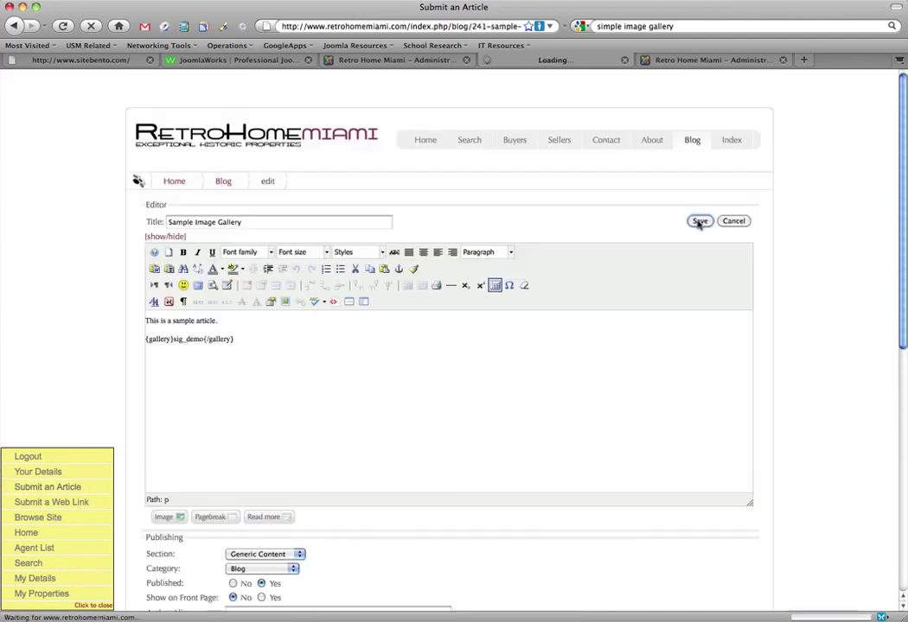
scroll(684, 190, "down", 1)
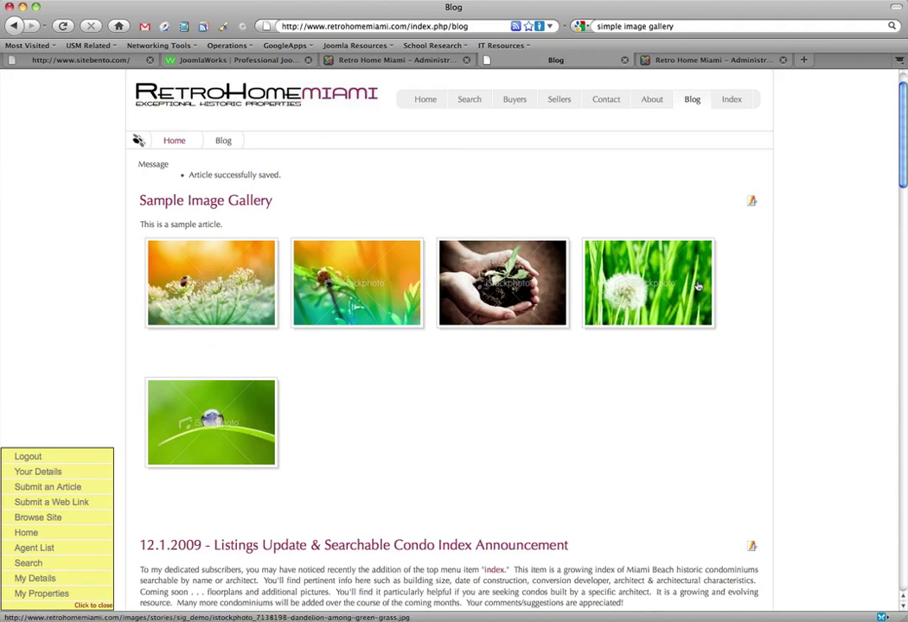
Preview the first gallery photo in the lightbox, close it, and return to JoomlaWorks.
left_click(239, 294)
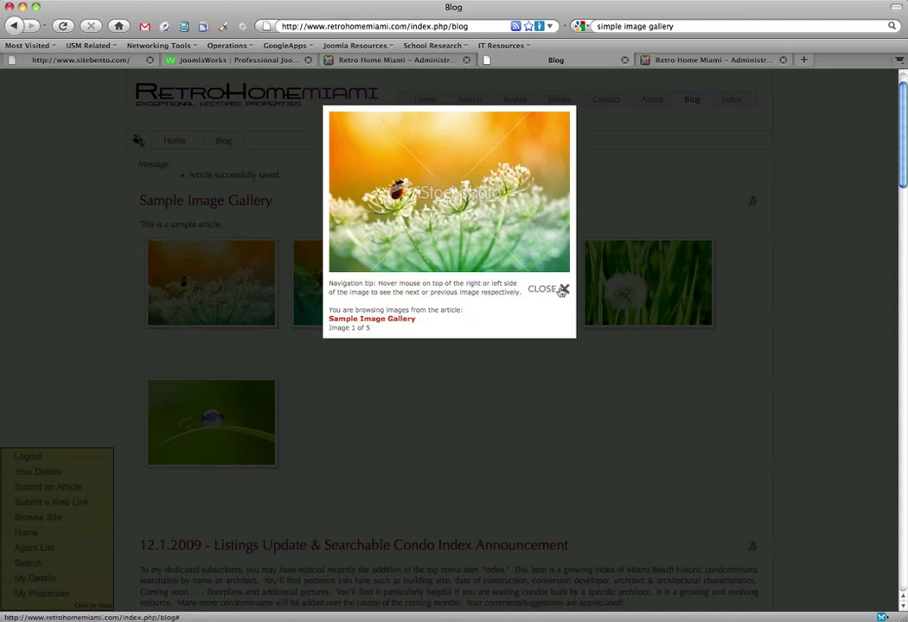
left_click(560, 291)
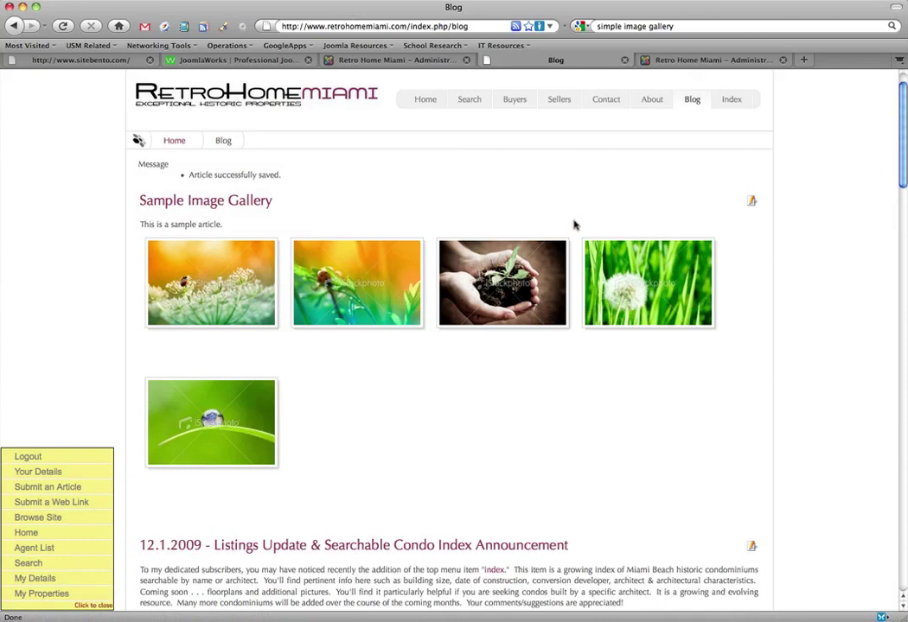
left_click(238, 62)
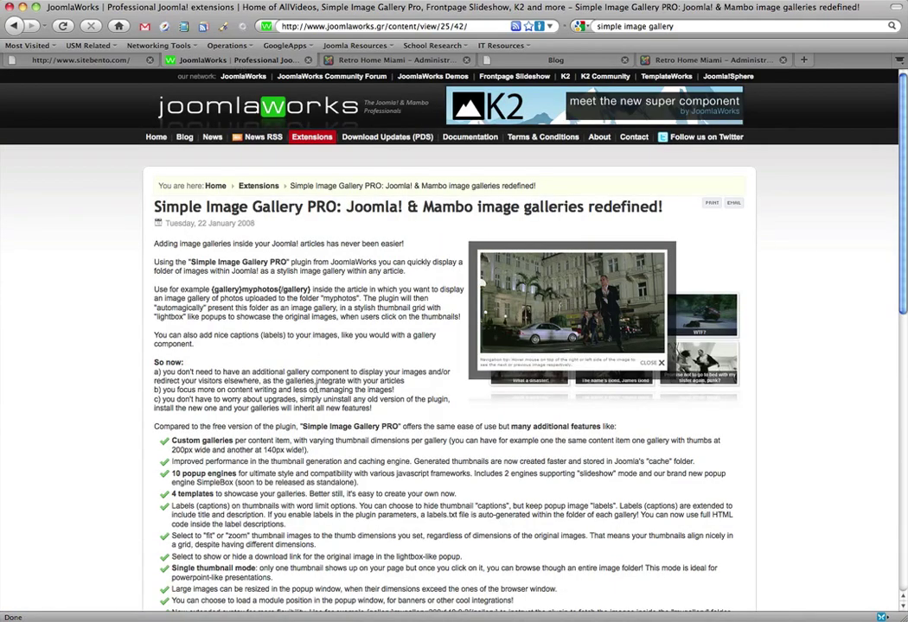
scroll(270, 271, "down", 5)
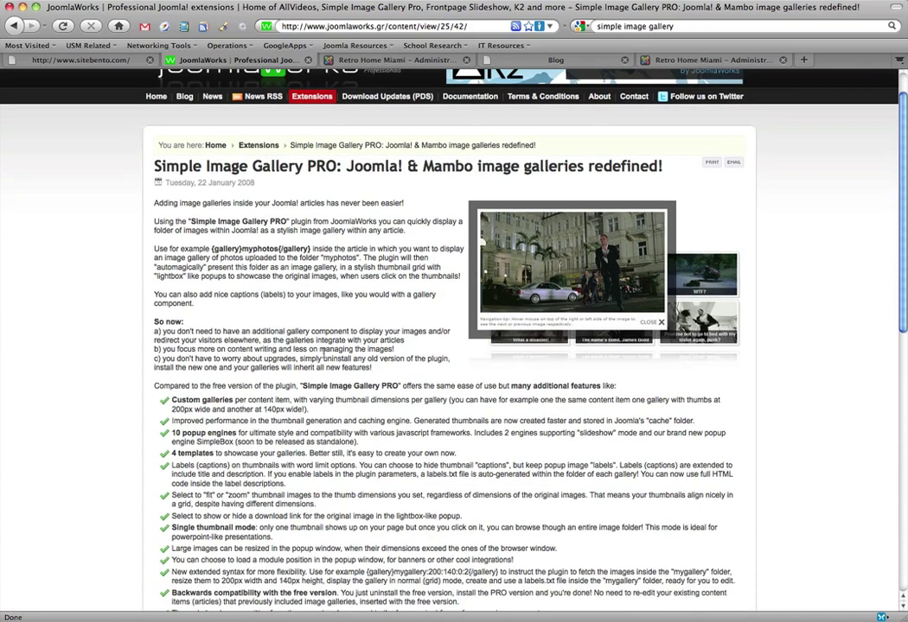
scroll(325, 354, "down", 2)
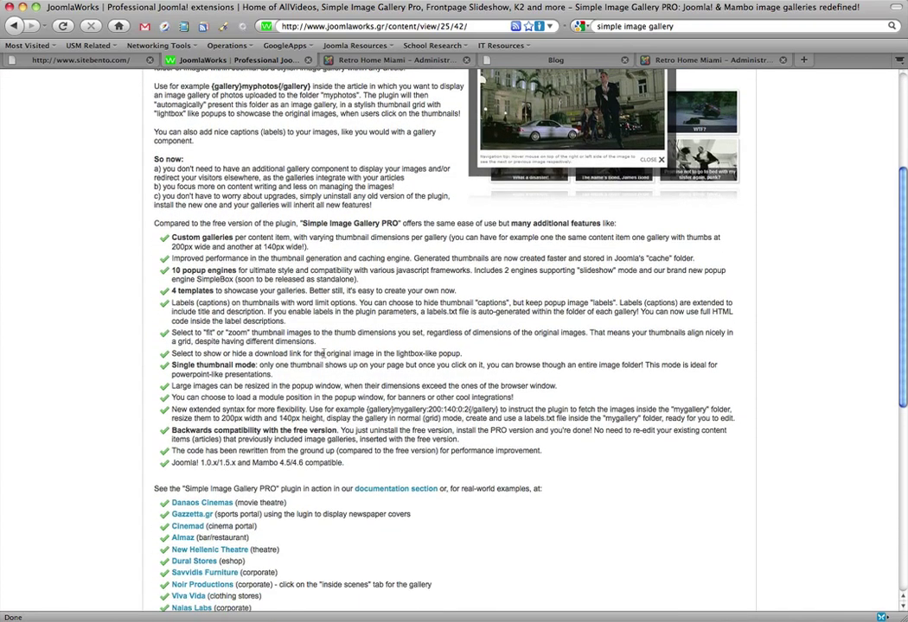
scroll(325, 352, "up", 3)
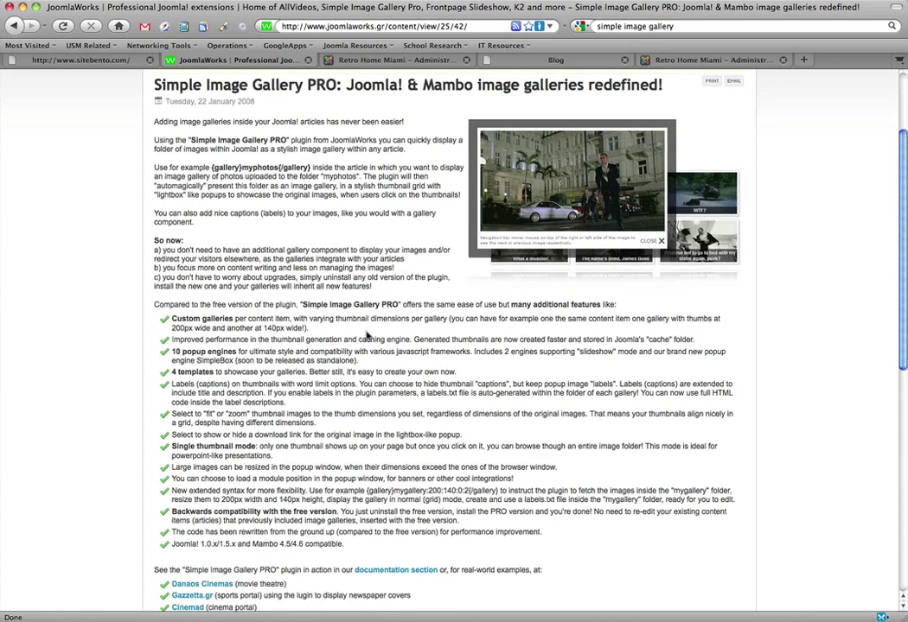
scroll(358, 322, "up", 2)
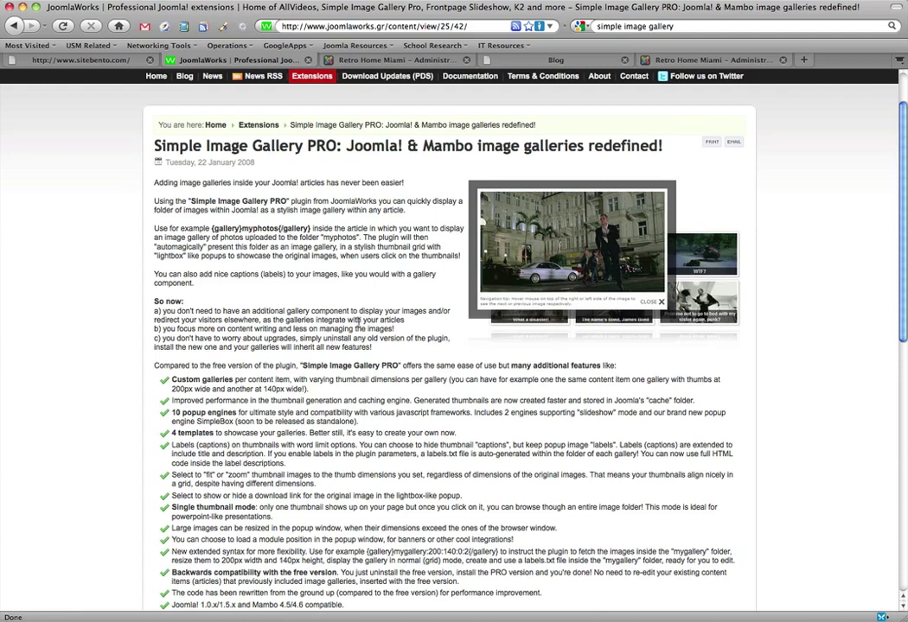
From the blog, edit the Sample Image Gallery article and set Published to No.
left_click(707, 61)
left_click(581, 61)
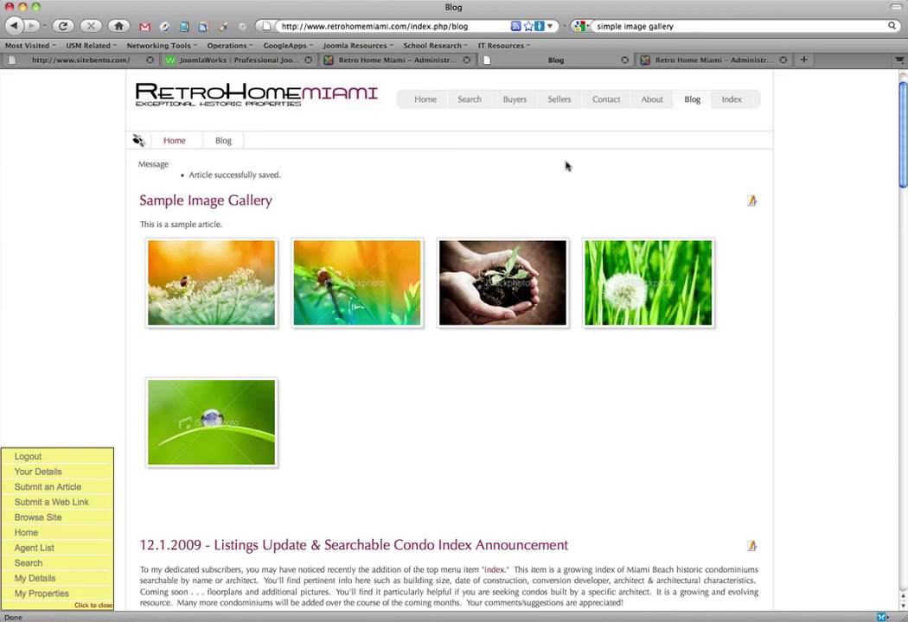
left_click(751, 203)
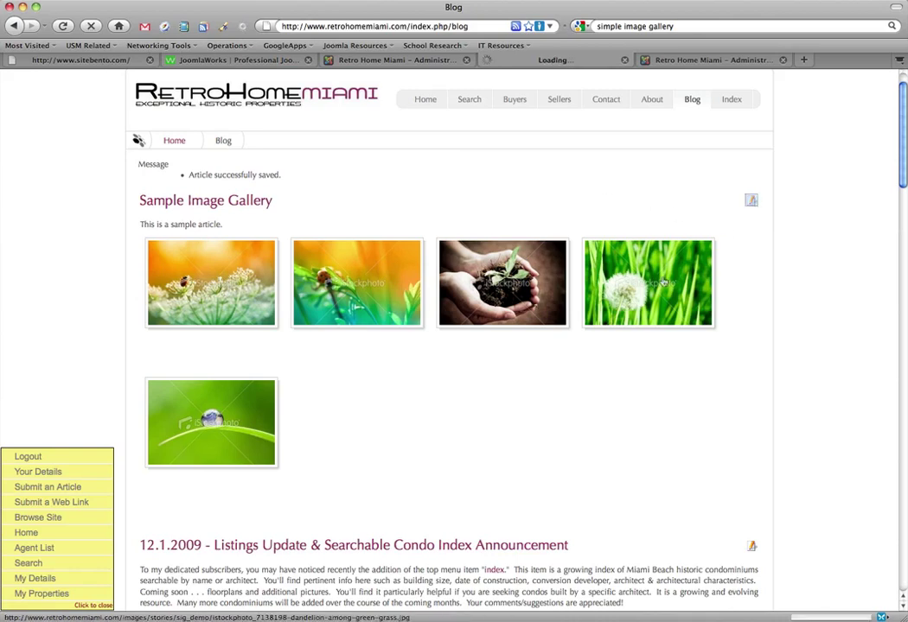
scroll(337, 384, "down", 3)
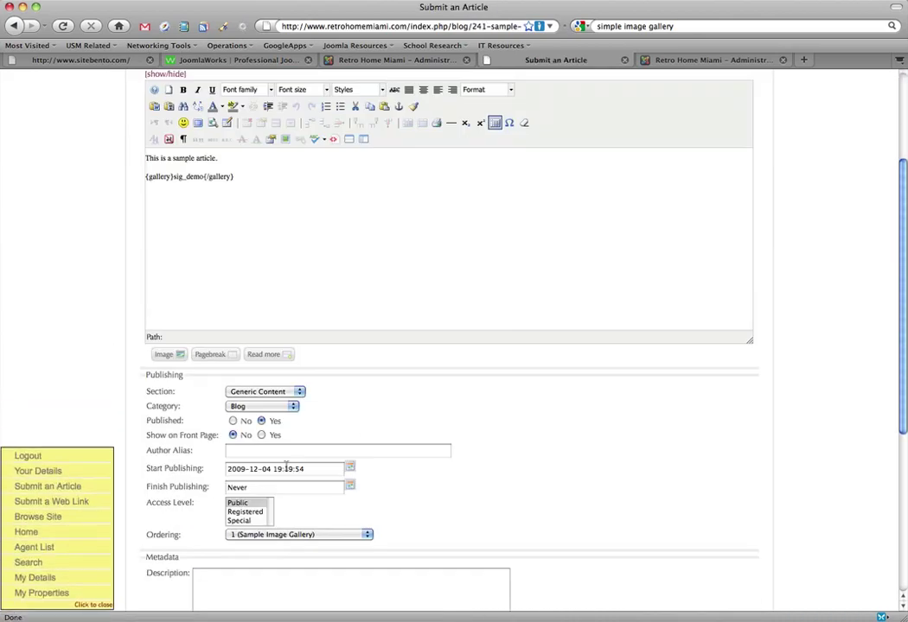
scroll(247, 424, "down", 2)
left_click(234, 350)
scroll(235, 352, "up", 6)
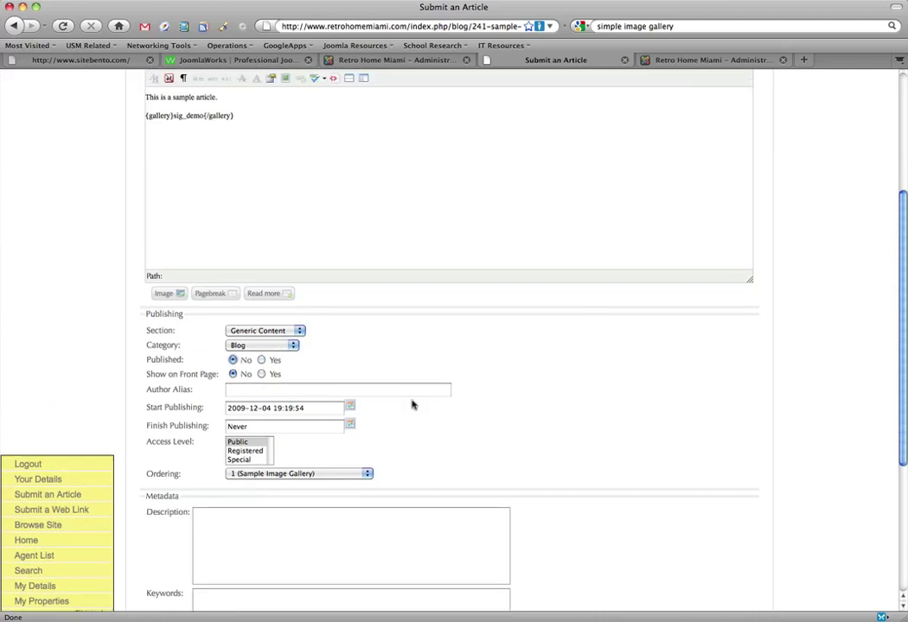